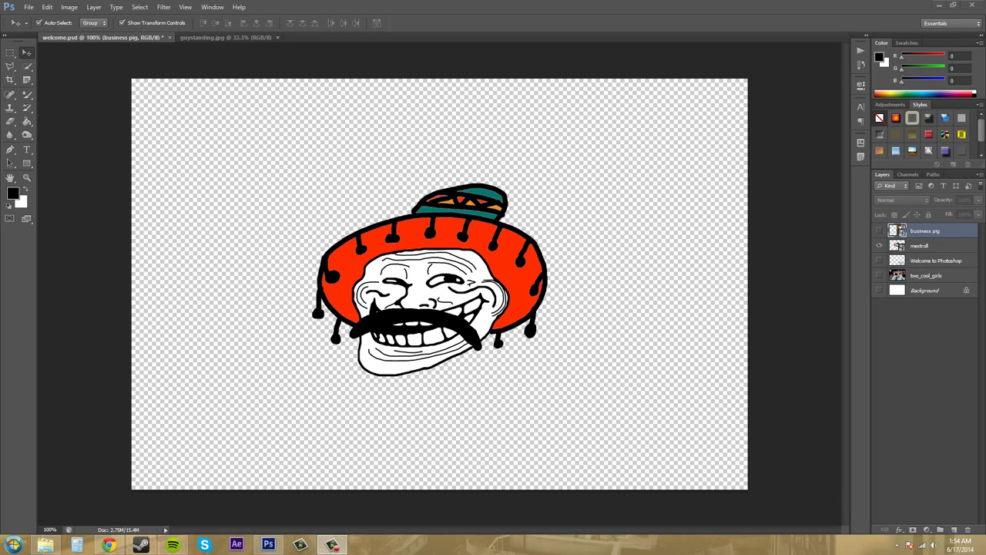
Step: Switch to Chrome and look over the Canon RAW file list on the RAW-Samples website
click(108, 545)
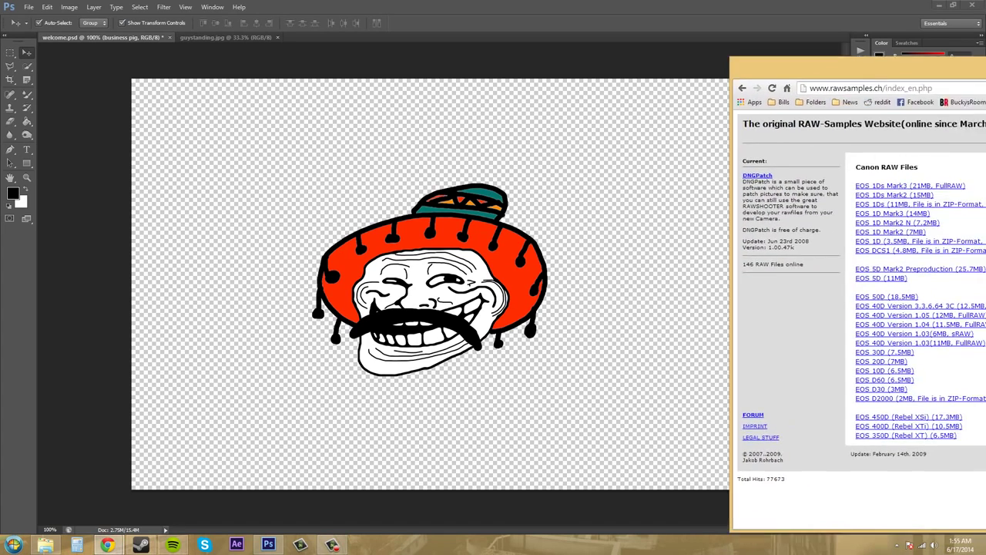
drag(985, 71, 435, 1)
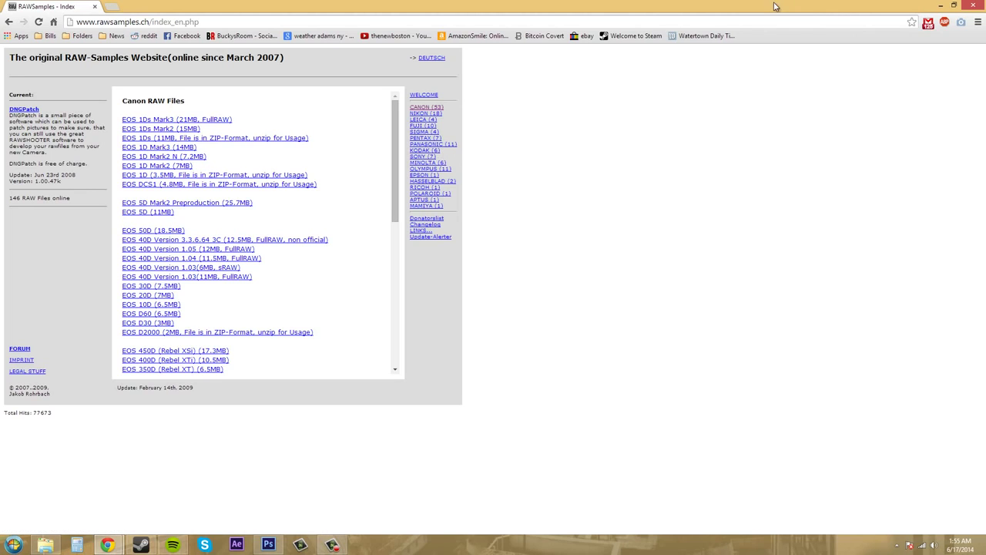
drag(775, 6, 985, 46)
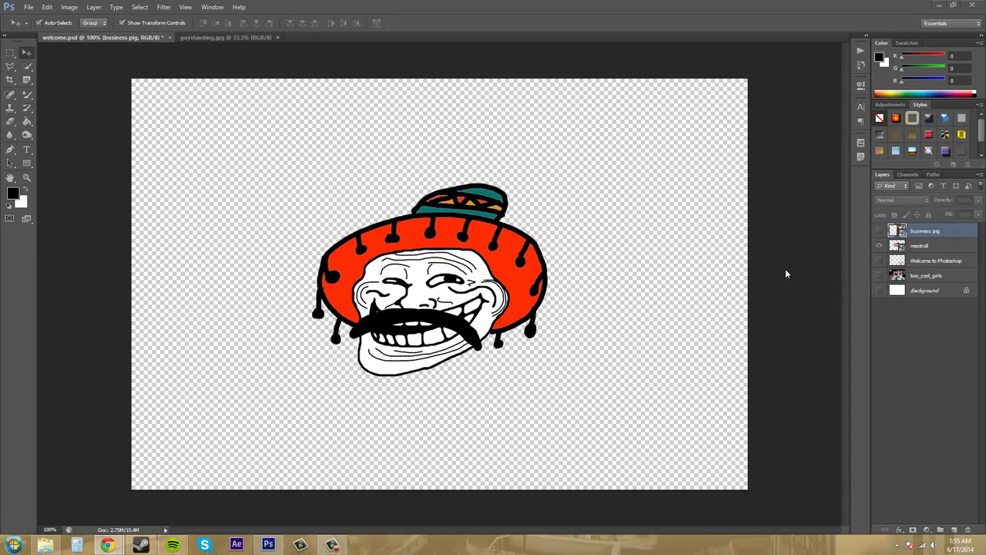
Step: Open the RAW_CANON_5D_ARGB file from the Images folder in Photoshop's Camera Raw
click(28, 7)
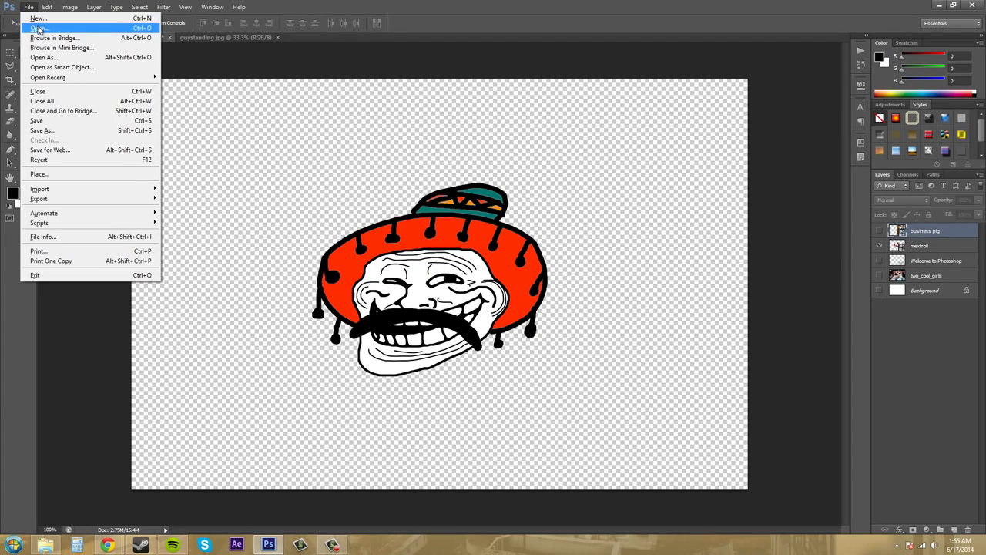
click(38, 28)
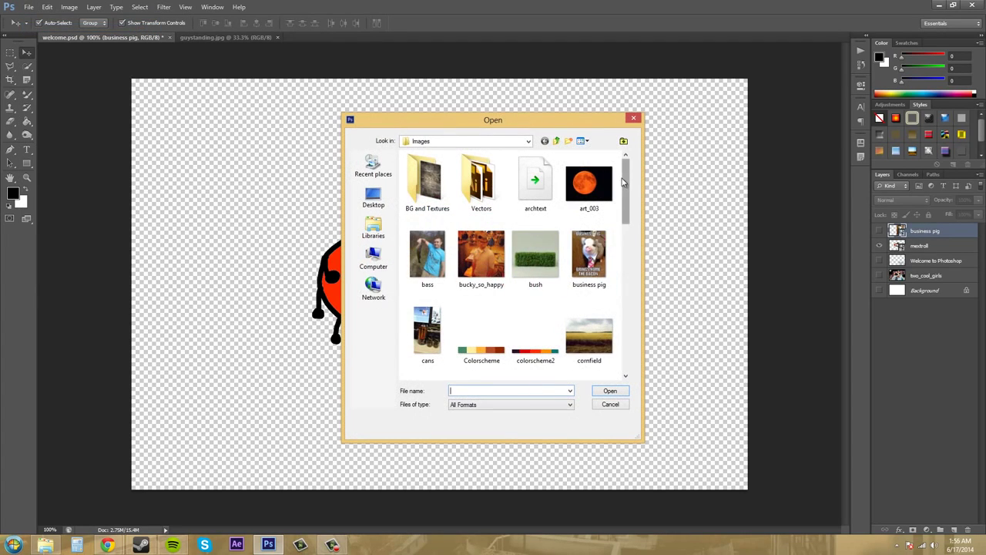
drag(626, 181, 629, 303)
click(590, 216)
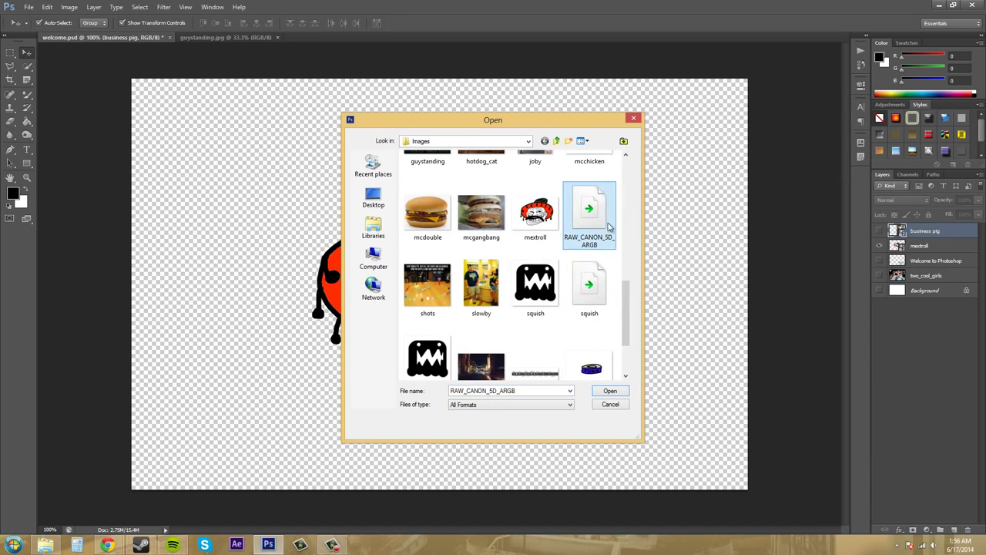
click(611, 392)
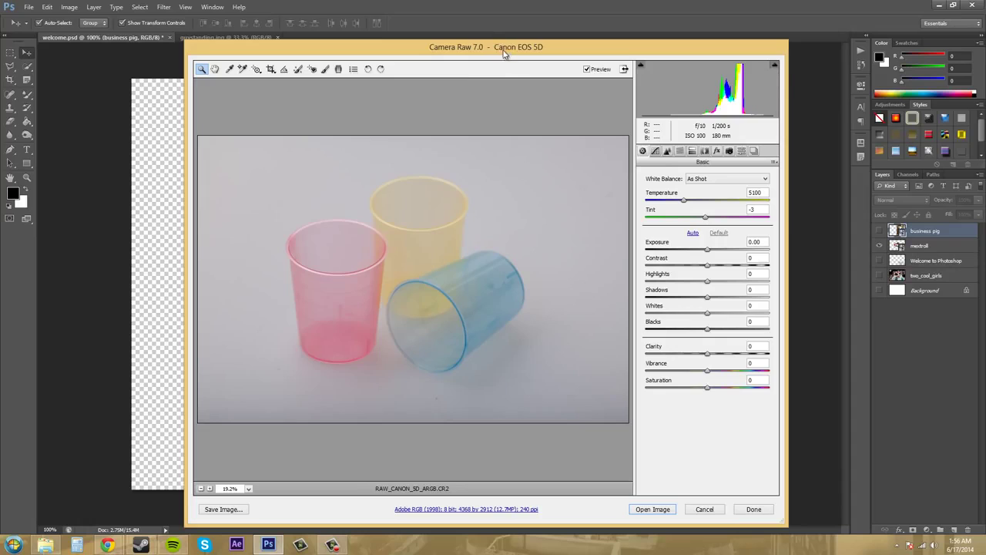
drag(504, 52, 453, 29)
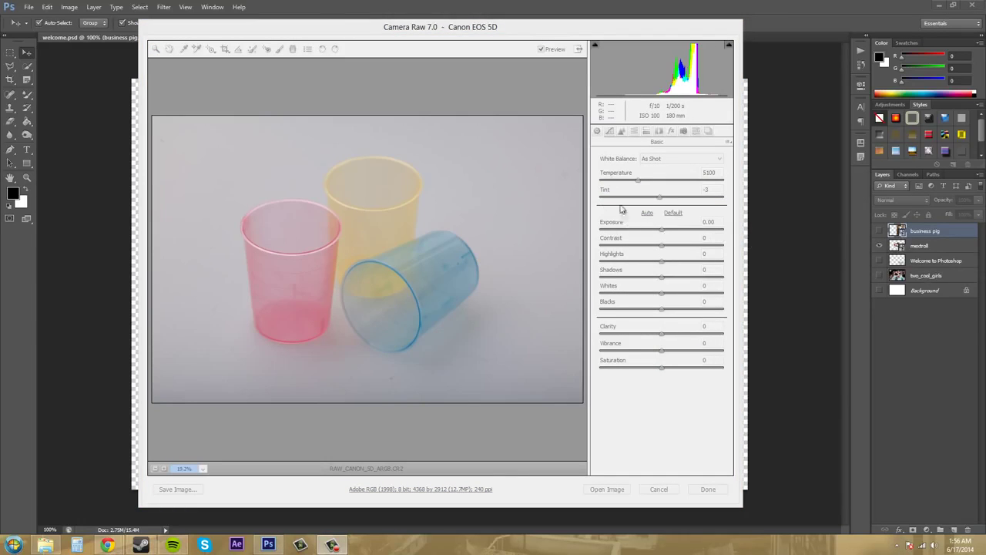
Step: Apply the Auto tone adjustments to the raw photo of the cups
click(597, 137)
click(474, 153)
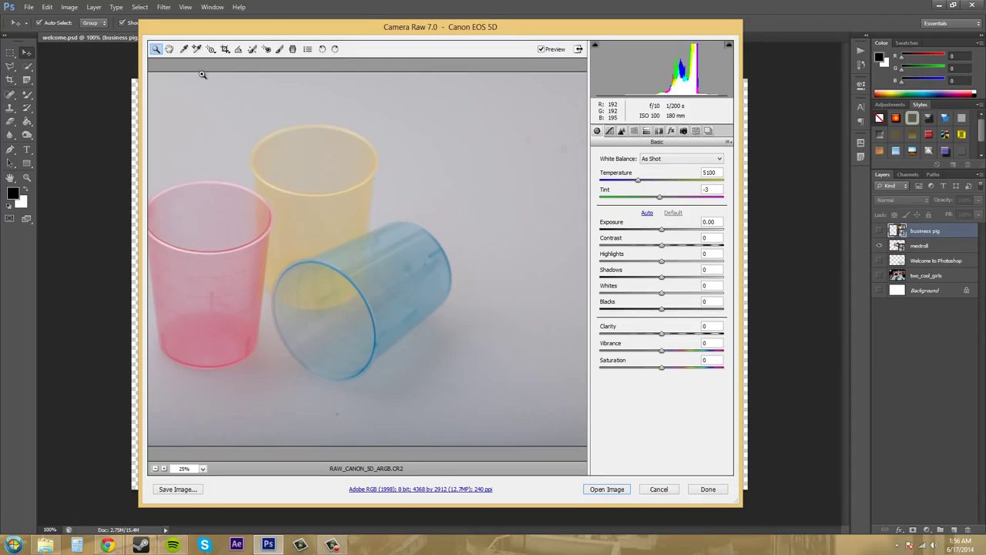
alt+click(322, 216)
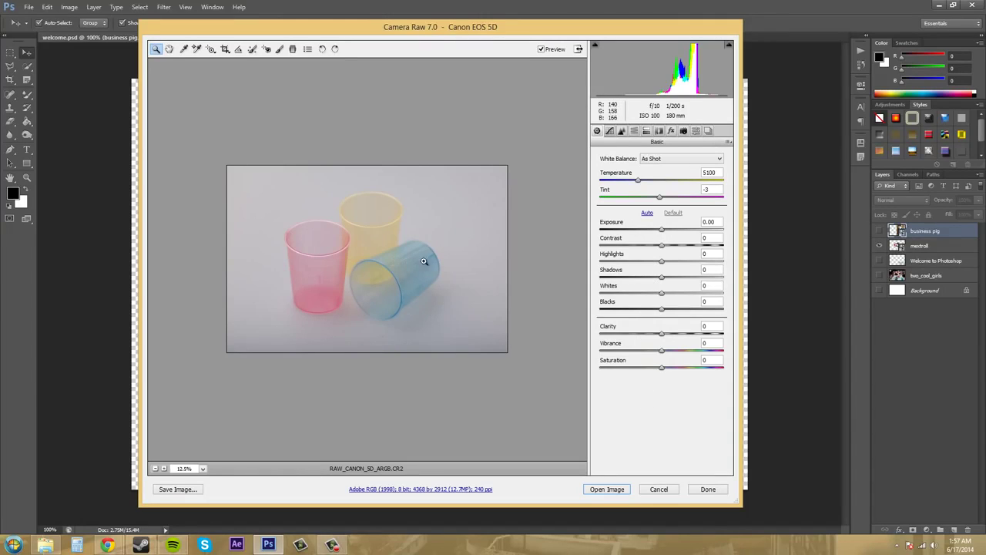
click(647, 214)
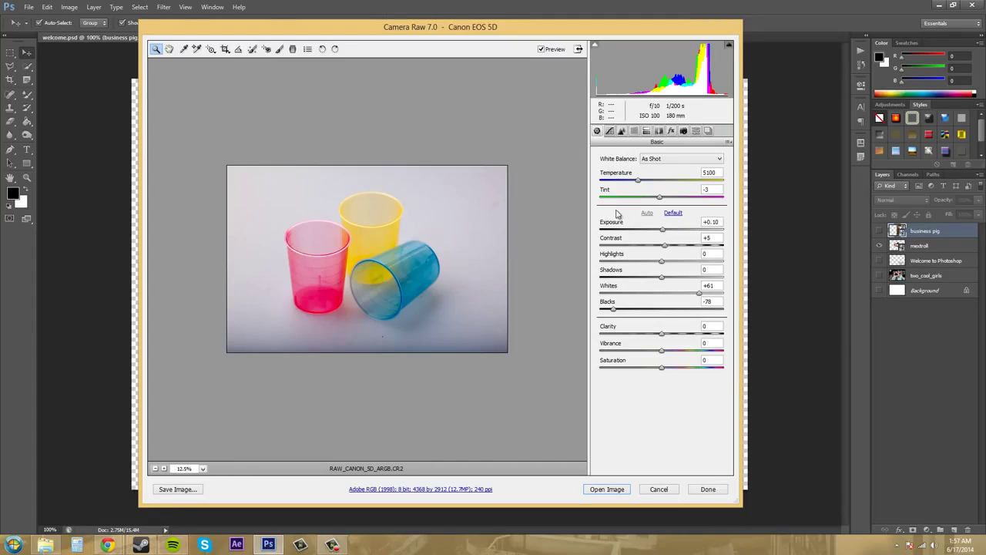
Step: Examine the Tone Curve, Detail, HSL / Grayscale, Lens Corrections, Effects, Camera Calibration and Presets settings, and return to Basic
click(609, 133)
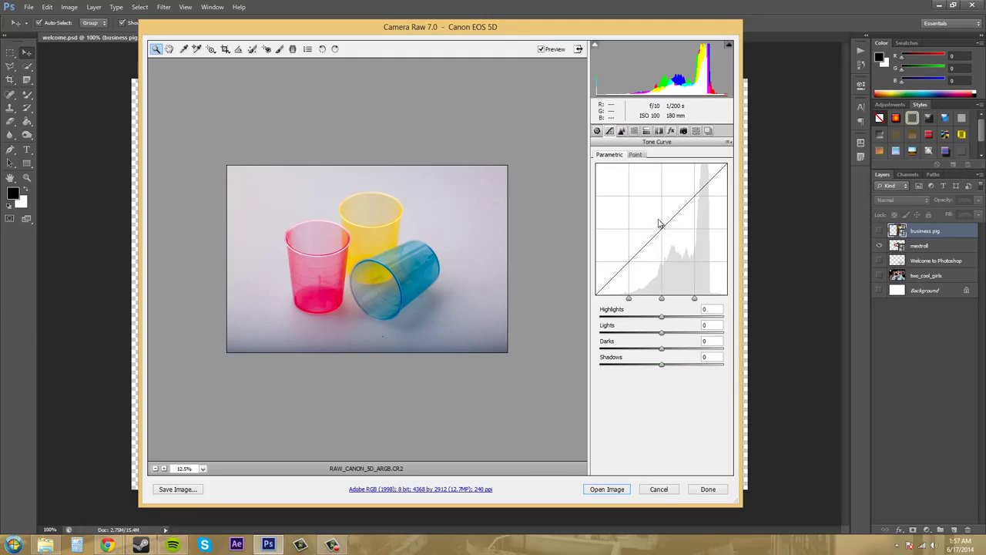
click(621, 132)
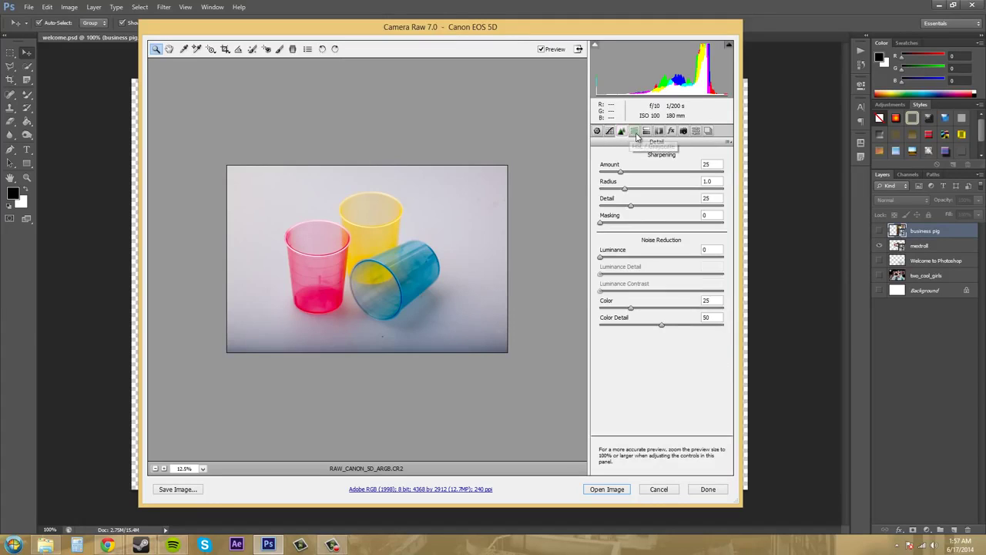
click(635, 133)
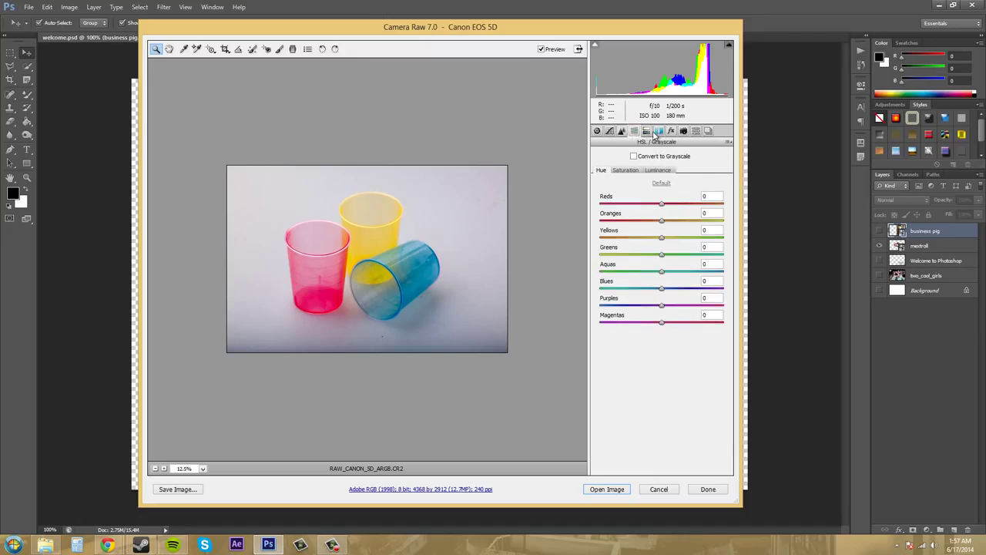
click(658, 132)
click(658, 132)
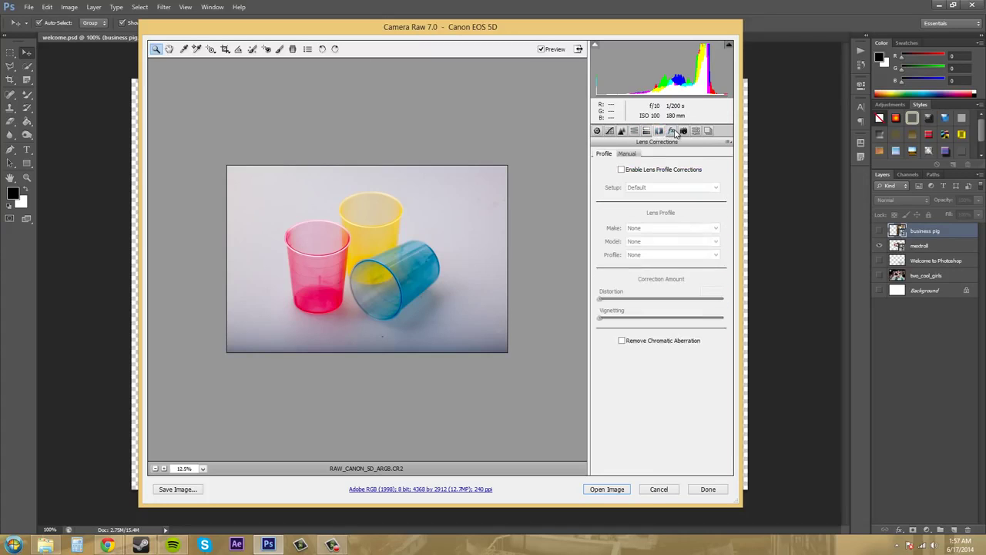
click(674, 133)
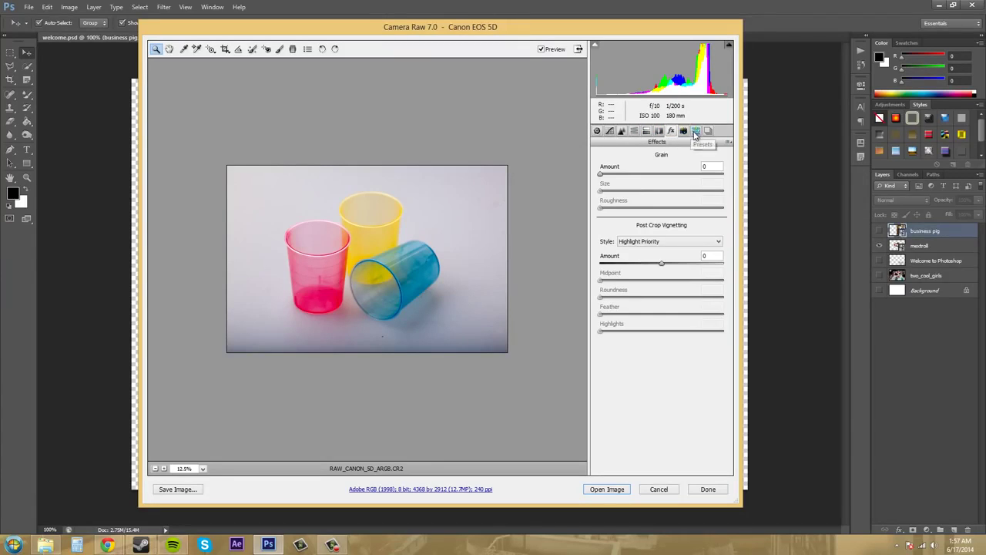
click(683, 132)
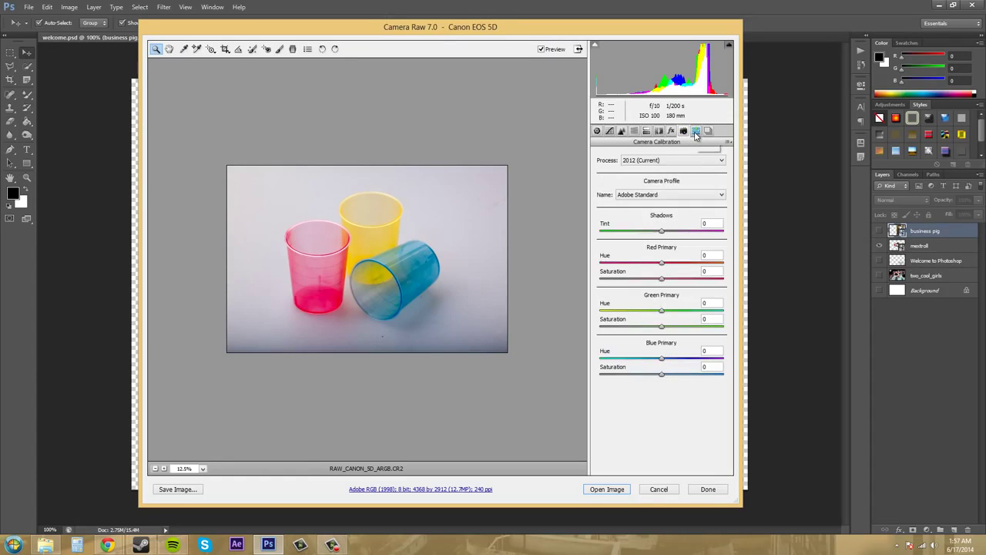
click(695, 132)
click(597, 131)
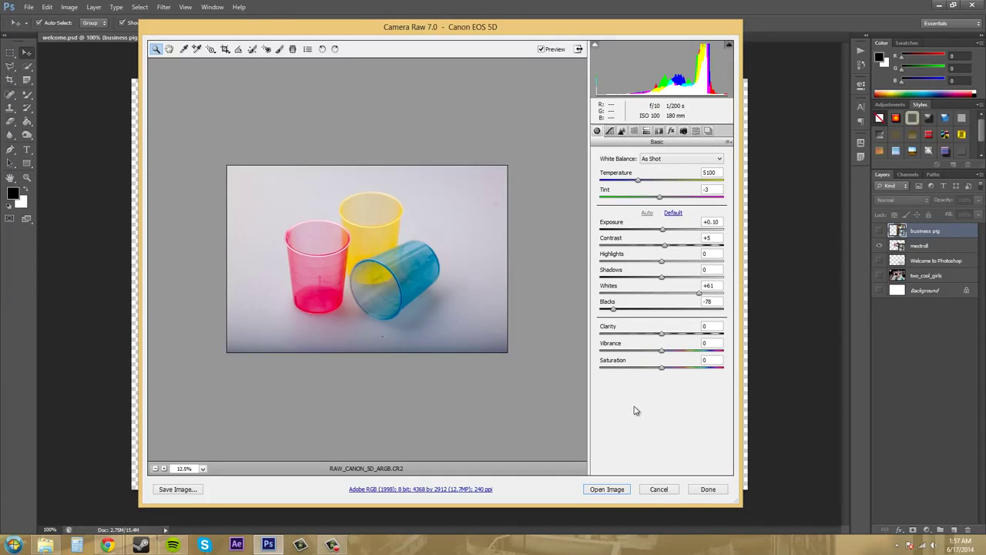
Step: Compare the photo with and without the adjustments, leaving the preview of the changes on
click(542, 50)
click(540, 50)
click(541, 49)
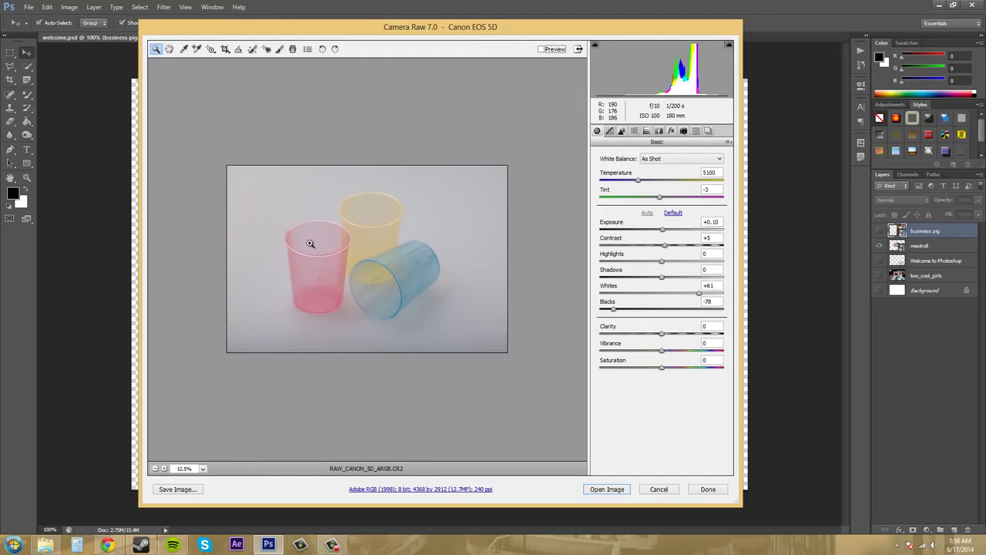
click(543, 49)
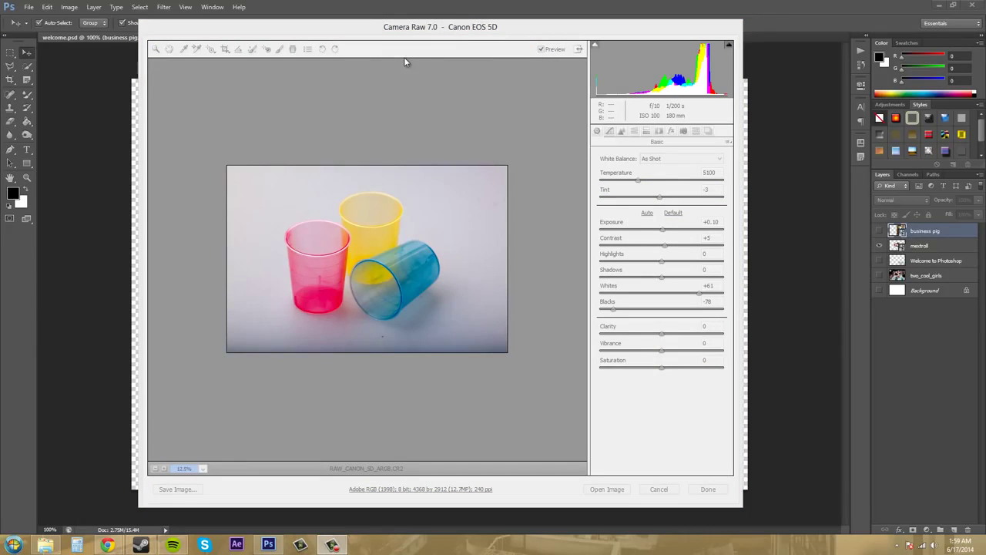
Step: Zoom in on the cups to 25% and pan across the photo with the Hand tool
alt+click(301, 188)
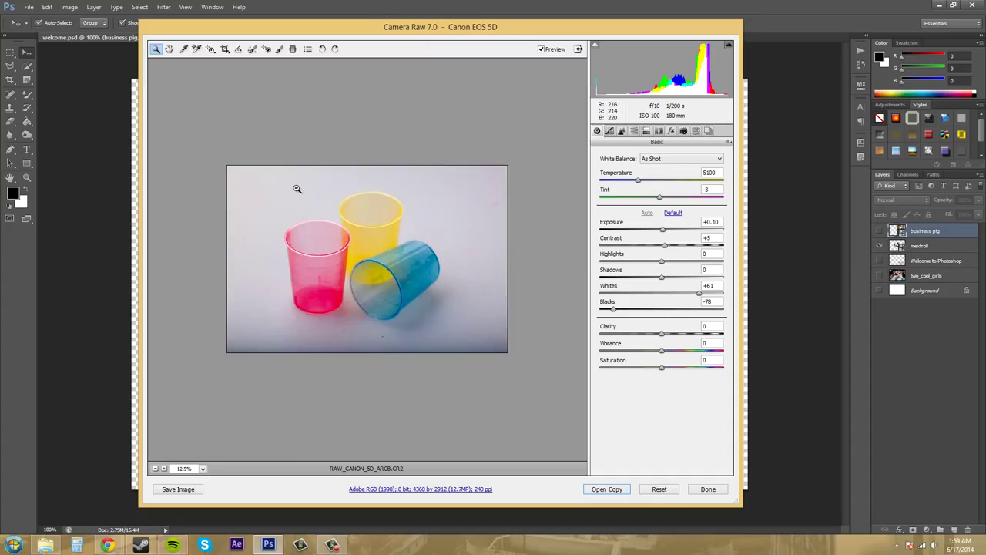
click(168, 49)
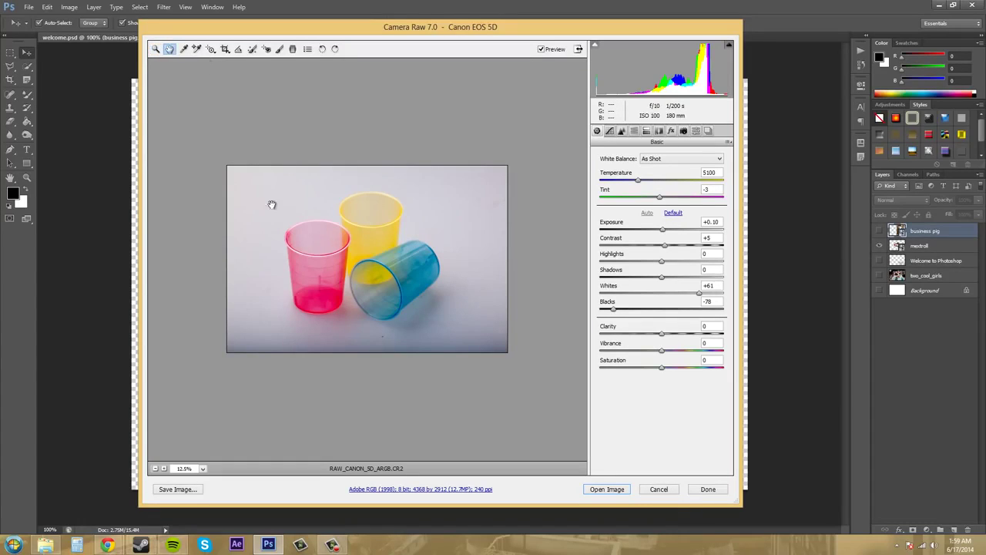
click(156, 49)
click(363, 218)
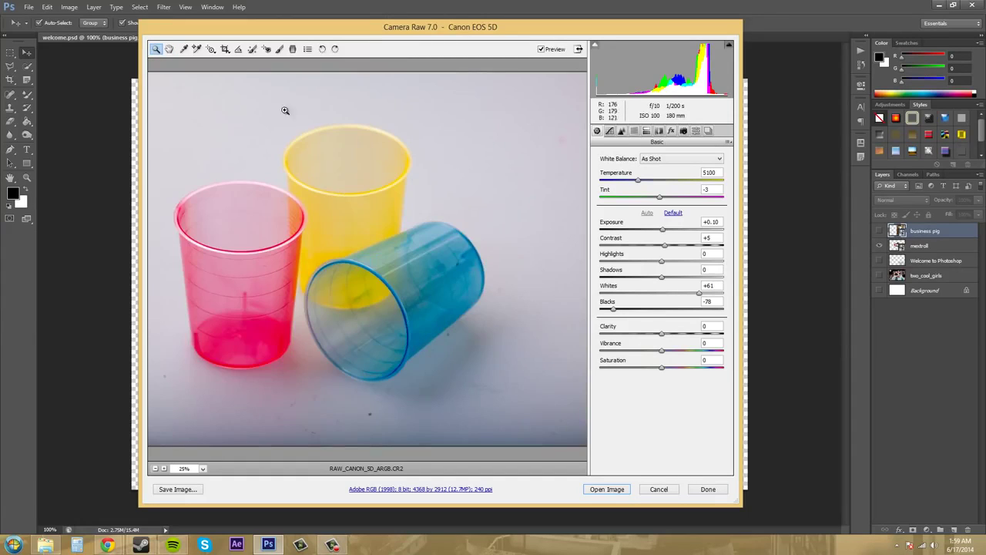
click(170, 49)
drag(341, 259, 285, 247)
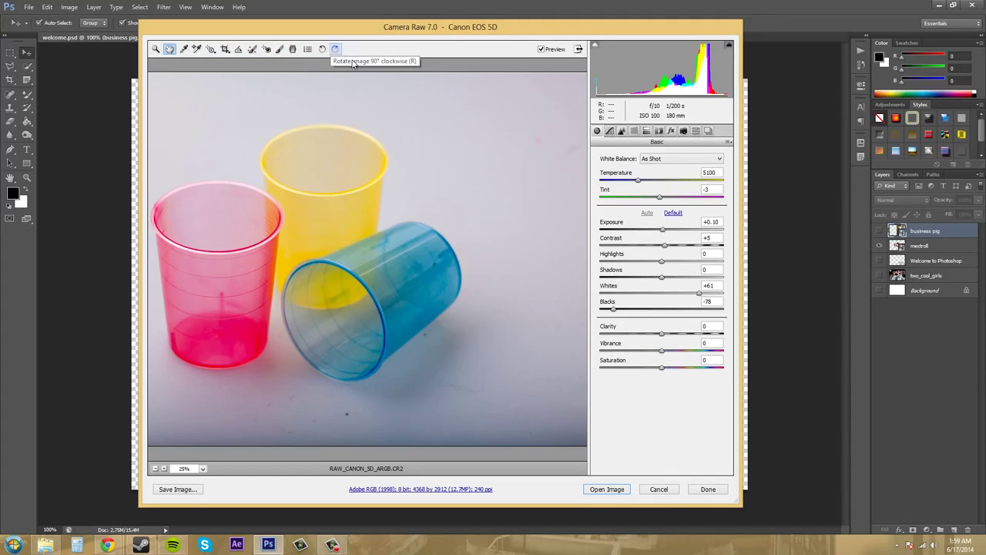
Step: Step the preview zoom out and in up to 33.3%, and fit the whole photo in view
click(155, 469)
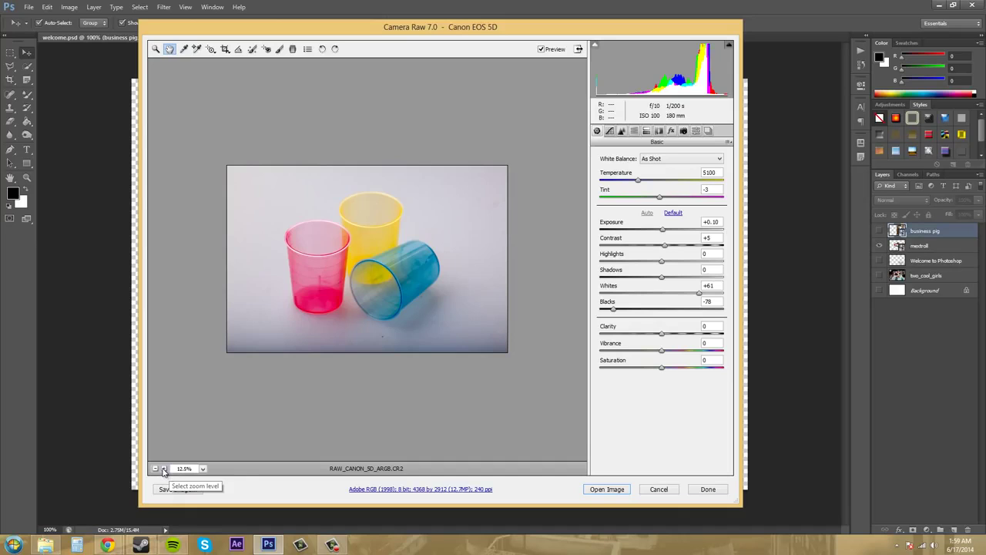
click(163, 468)
click(163, 469)
click(164, 468)
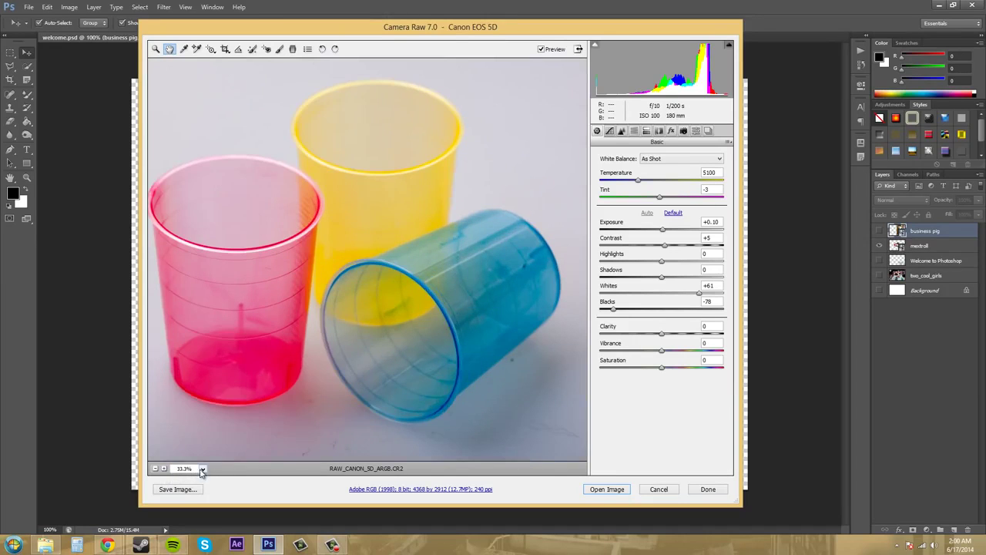
click(202, 469)
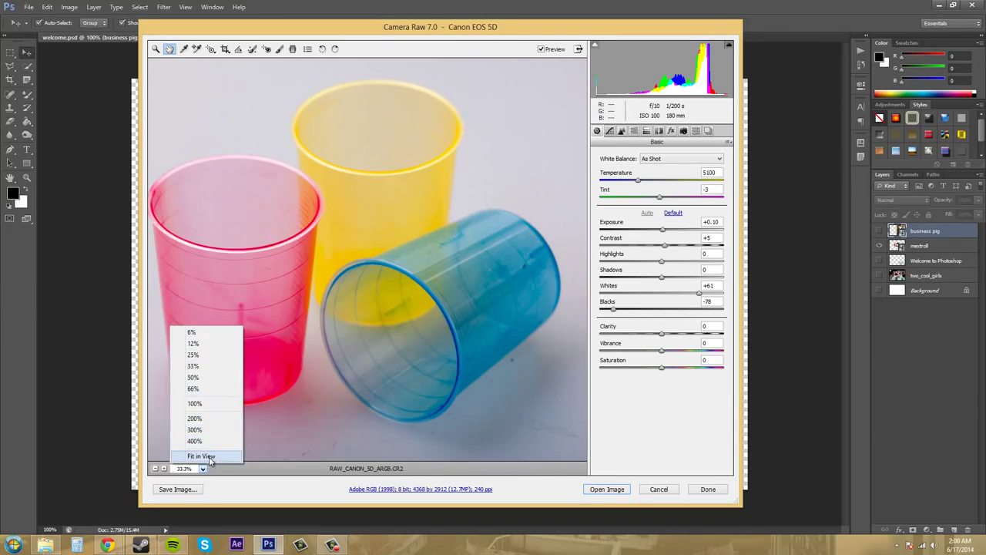
click(209, 457)
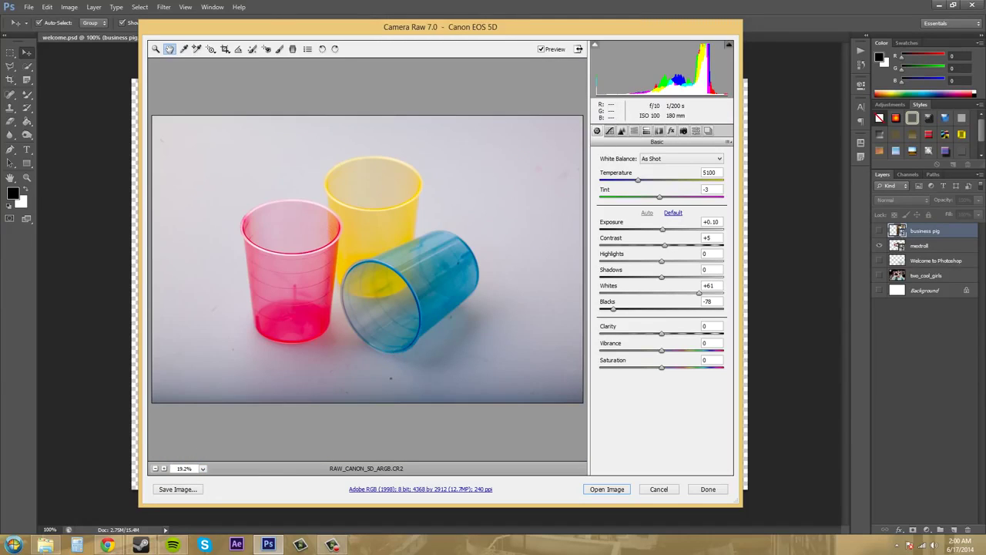
Step: Review the colour space, depth and size choices in the Workflow Options and accept the current settings
key(F9)
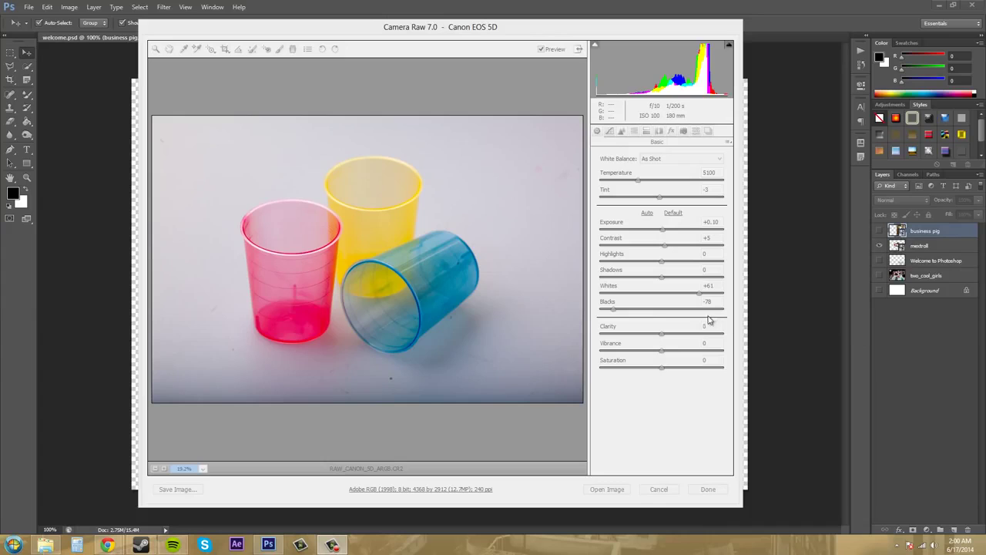
click(317, 486)
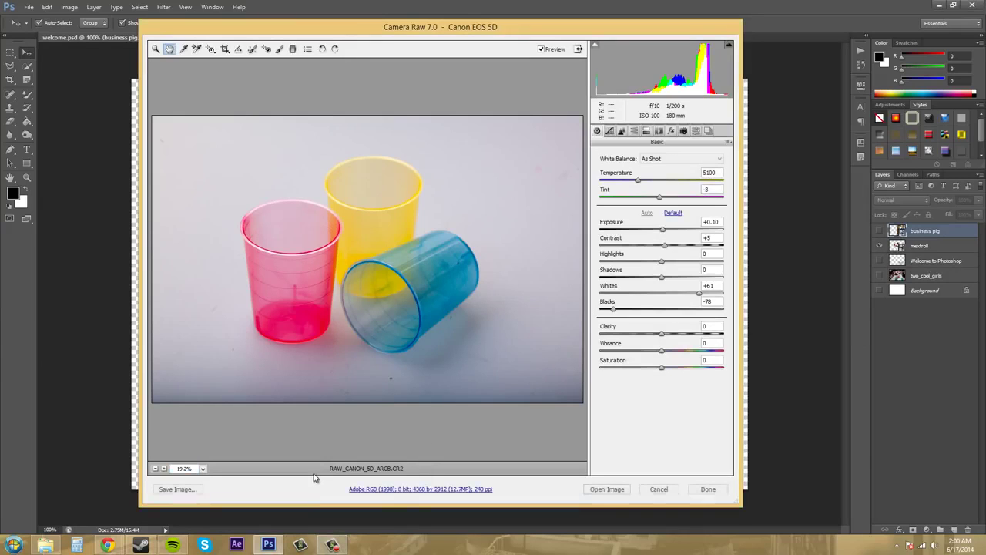
click(441, 494)
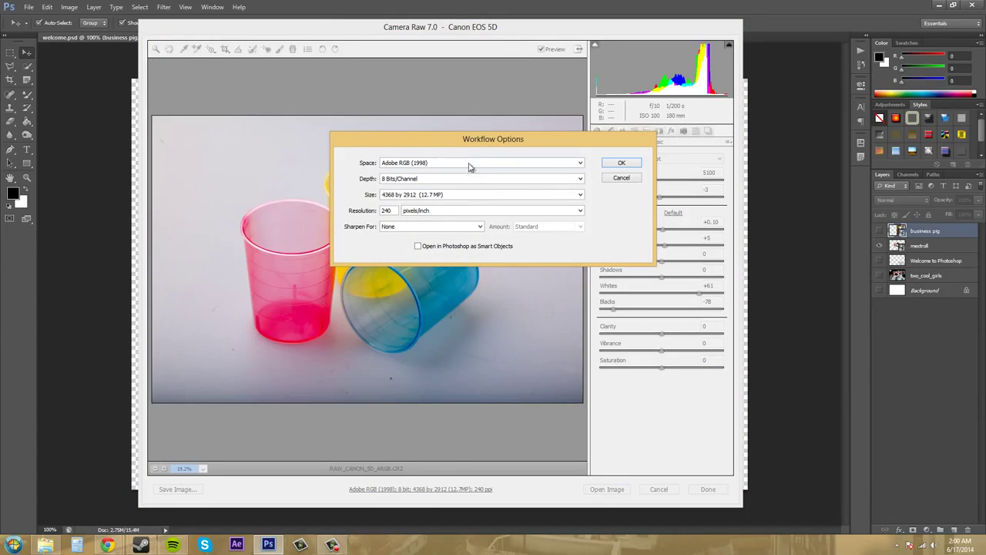
click(489, 162)
click(493, 163)
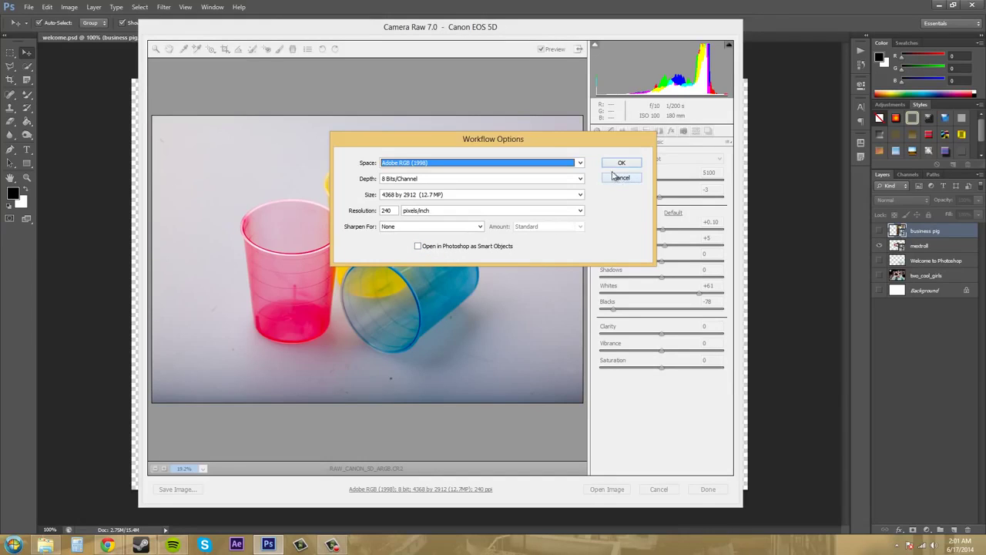
click(529, 178)
click(528, 178)
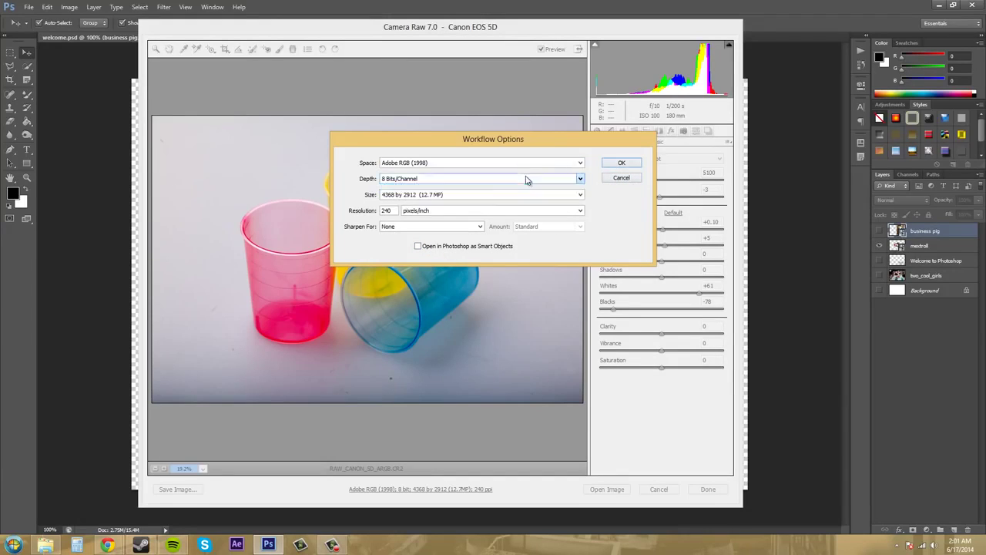
click(481, 195)
click(487, 195)
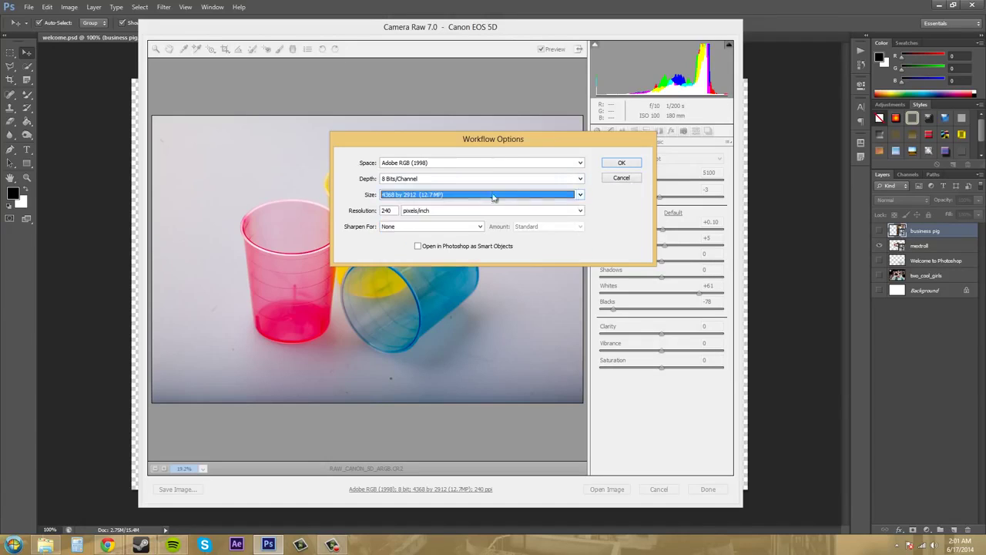
click(622, 164)
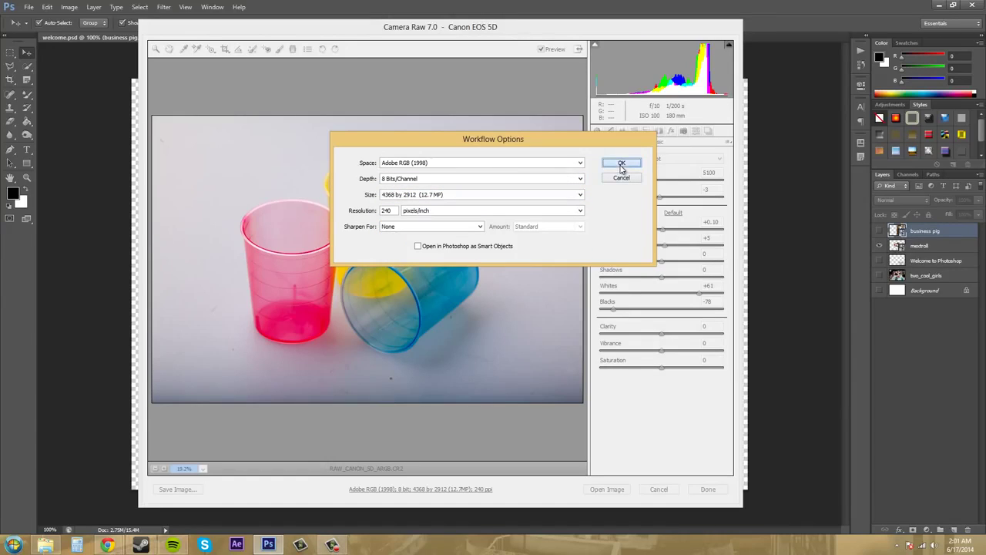
Step: Cancel the Workflow Options and review the commands for loading, saving and resetting Camera Raw settings and defaults
click(621, 178)
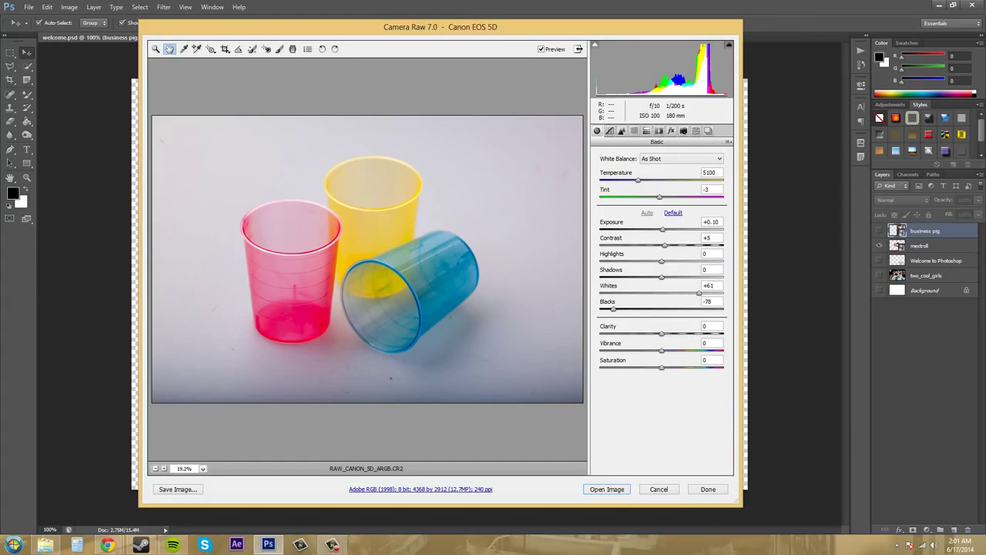
key(Return)
click(730, 144)
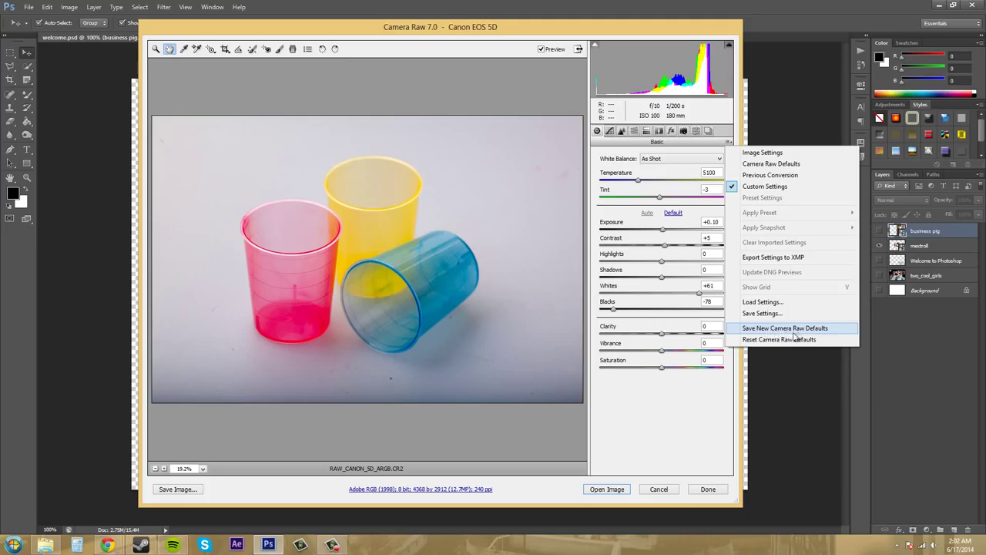
click(648, 402)
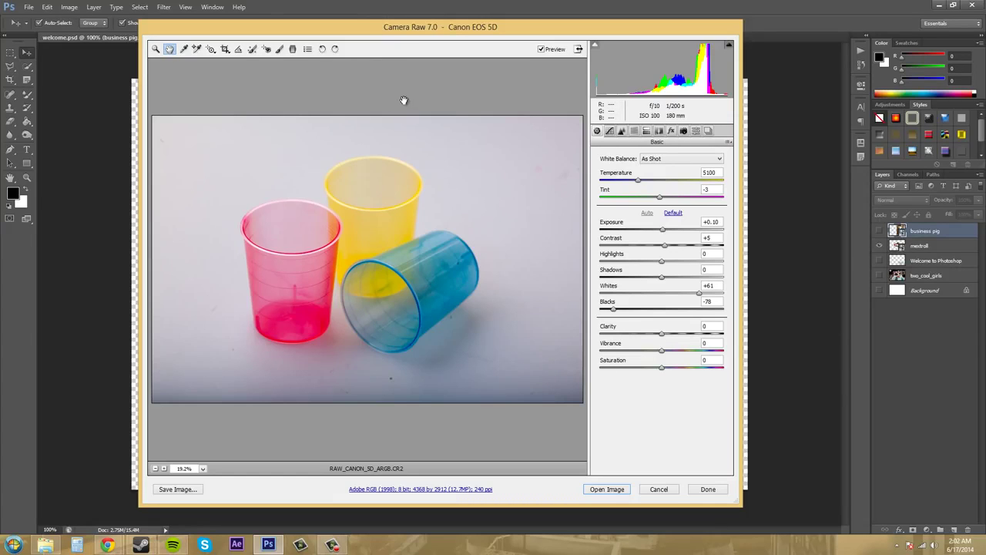
drag(367, 31, 460, 47)
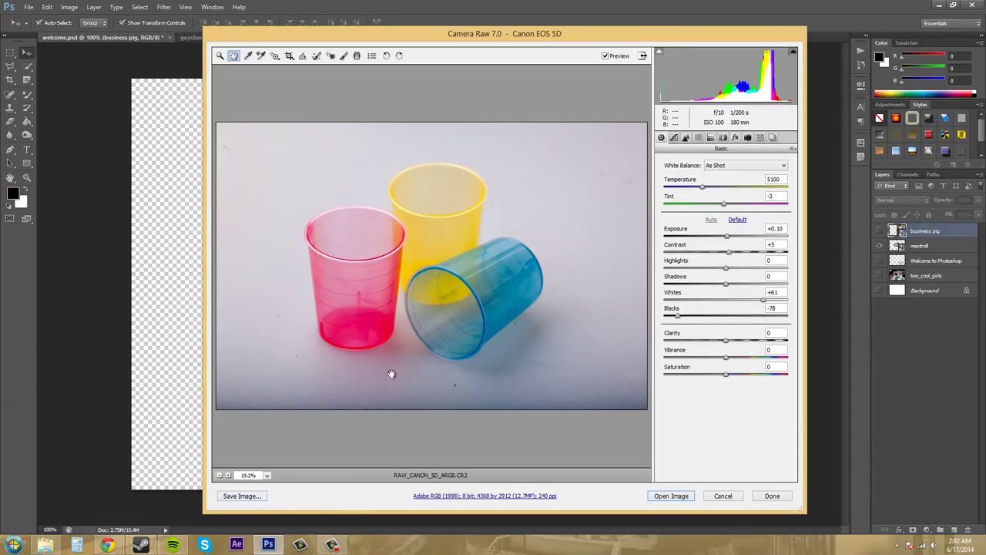
Step: Review the file extension and format choices, and save the photo as a Digital Negative (.dng) in the same location
click(245, 495)
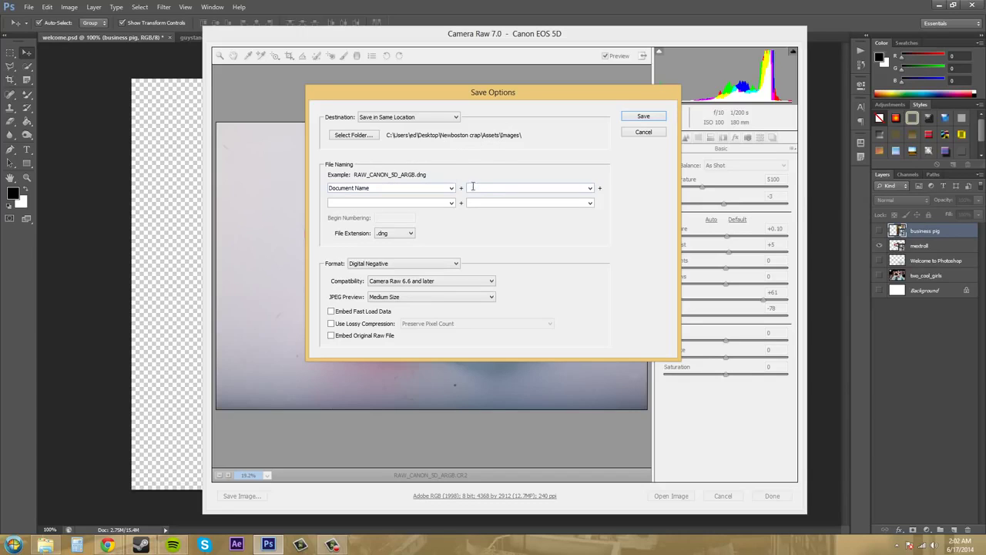
click(409, 234)
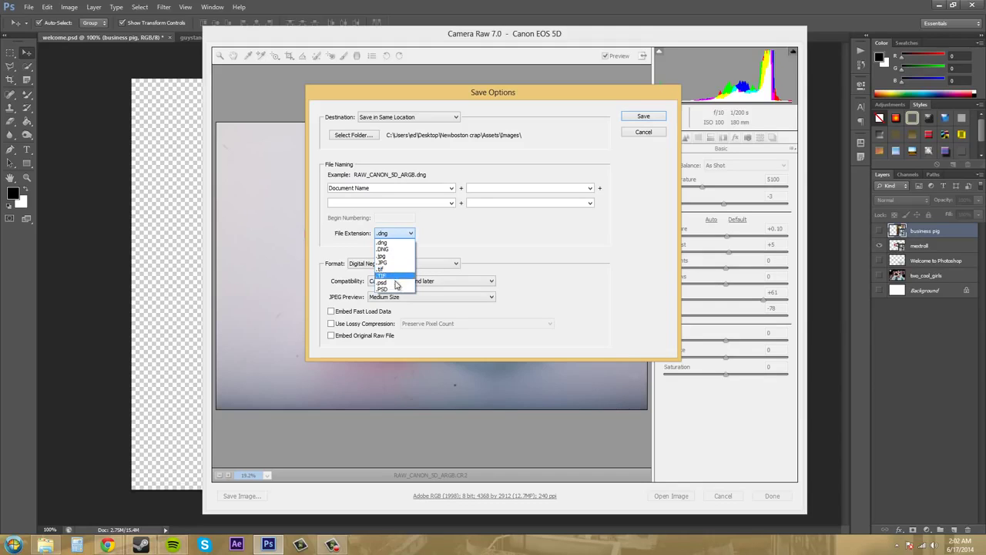
click(547, 240)
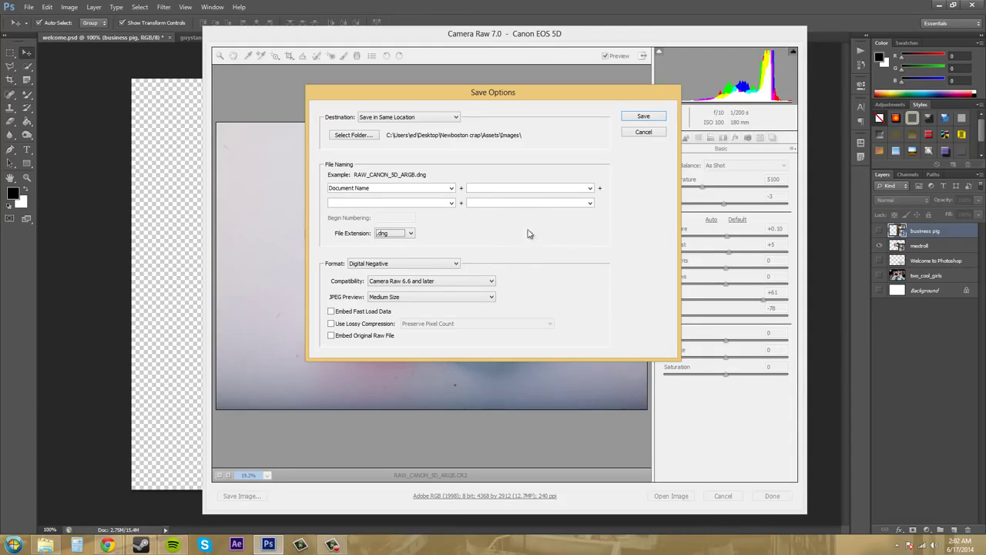
click(442, 265)
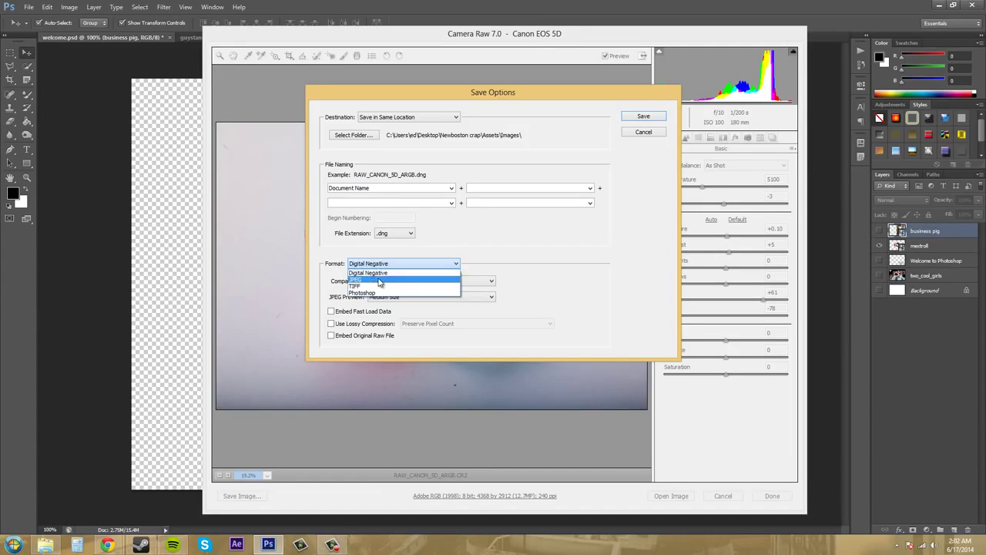
click(562, 254)
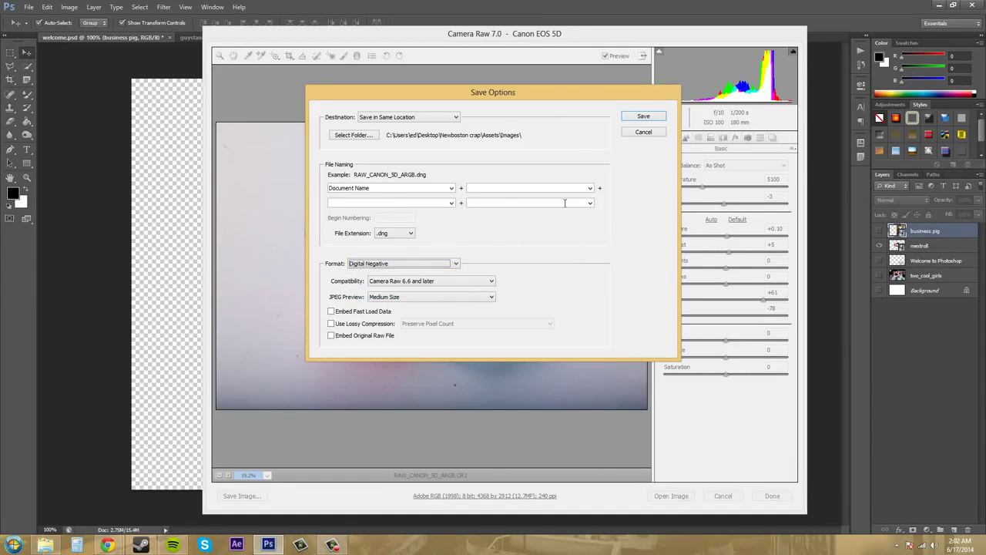
click(639, 117)
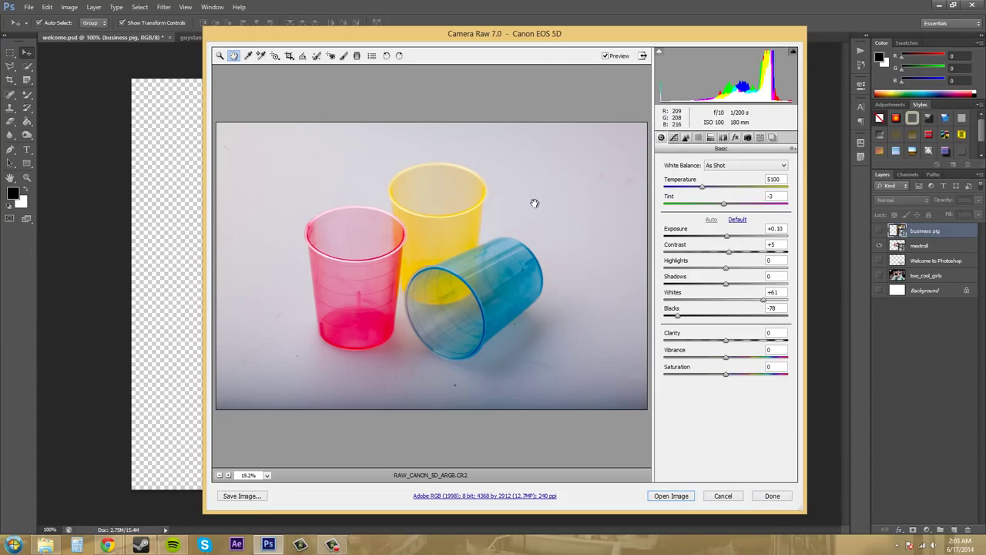
Step: Open the adjusted RAW photo of the cups as a document in the main Photoshop workspace
click(672, 496)
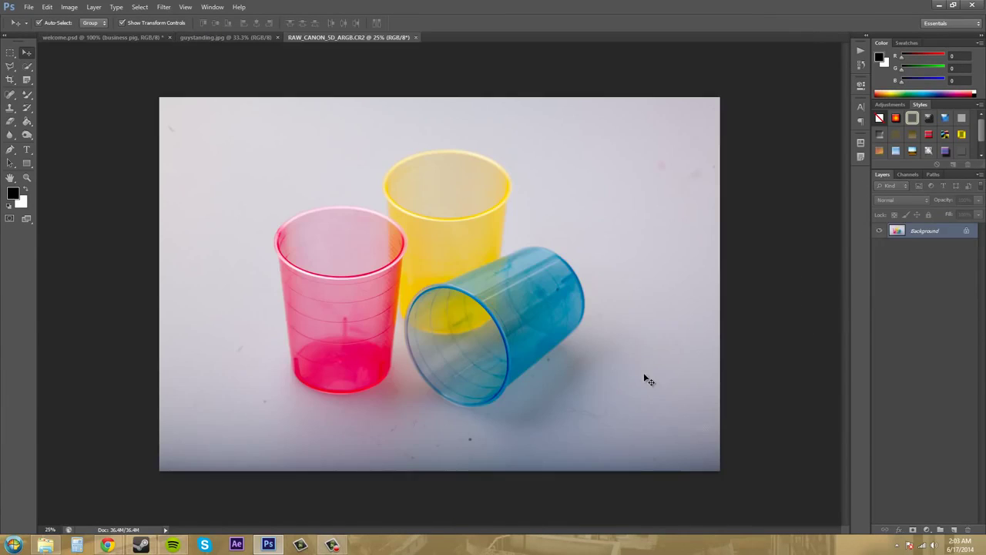